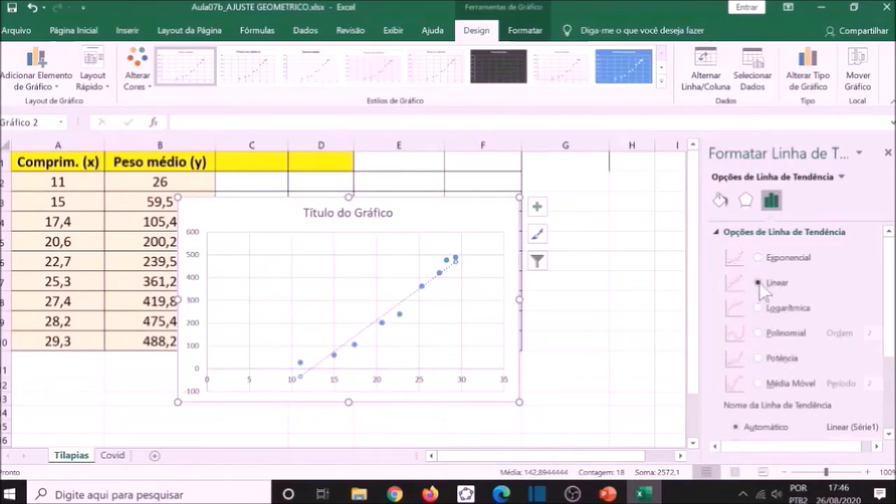
Change the chart's trendline to Potência and display its equation on the chart.
left_click(760, 355)
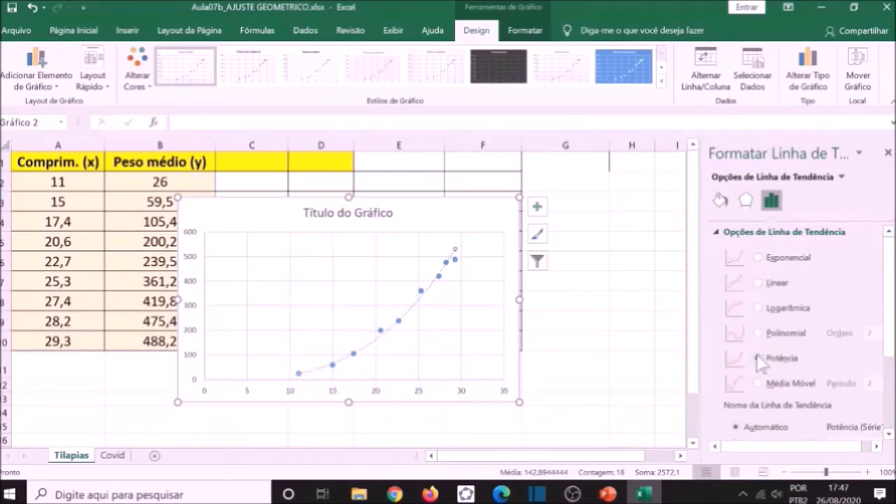
scroll(816, 289, "down", 3)
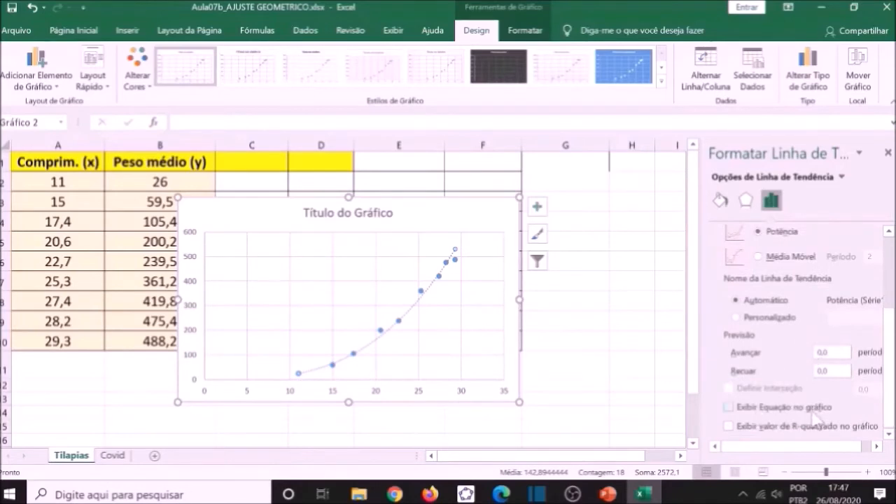
left_click(761, 407)
Move the trendline equation label away from the curve into the open plot area and set its font size to 16.
left_click(412, 251)
left_click_drag(411, 255, 369, 279)
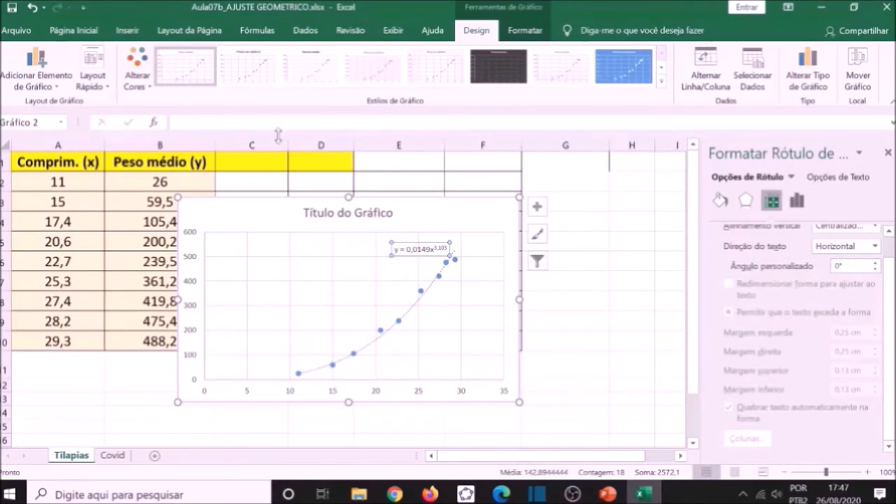
left_click(87, 32)
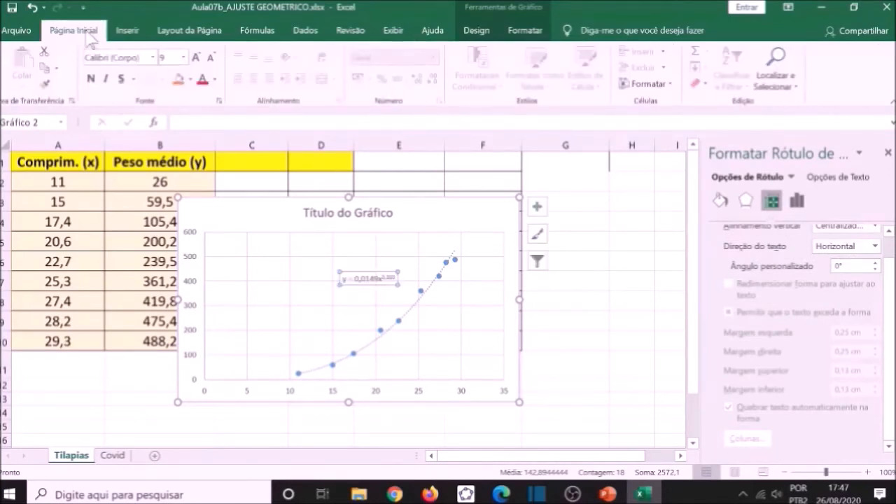
left_click(183, 57)
left_click(168, 162)
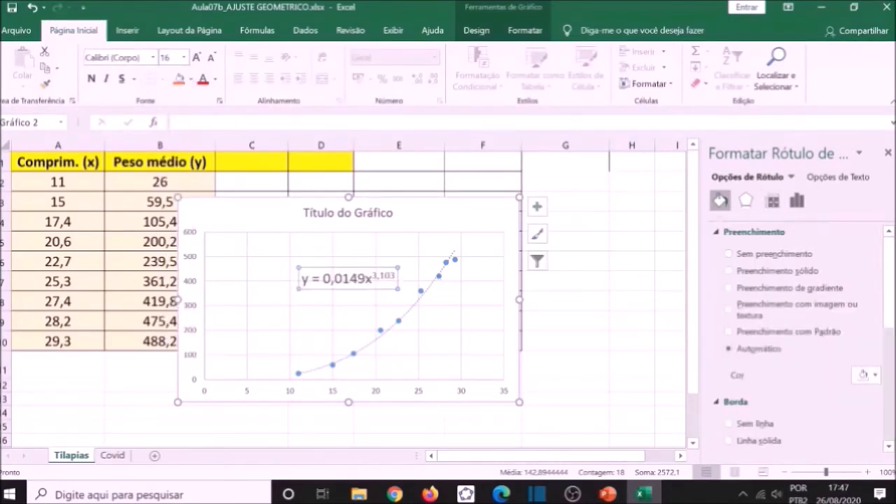
Give the trendline equation label a solid fill in a light gold theme colour.
left_click(729, 271)
left_click(875, 376)
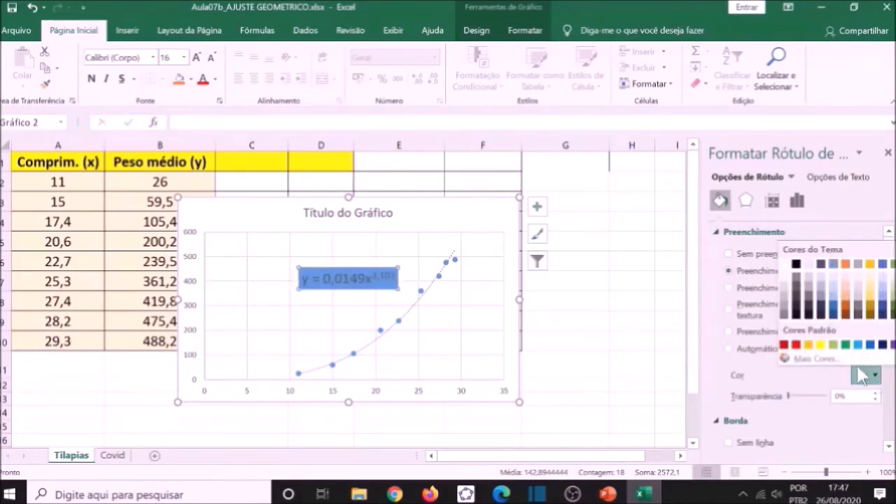
left_click(871, 280)
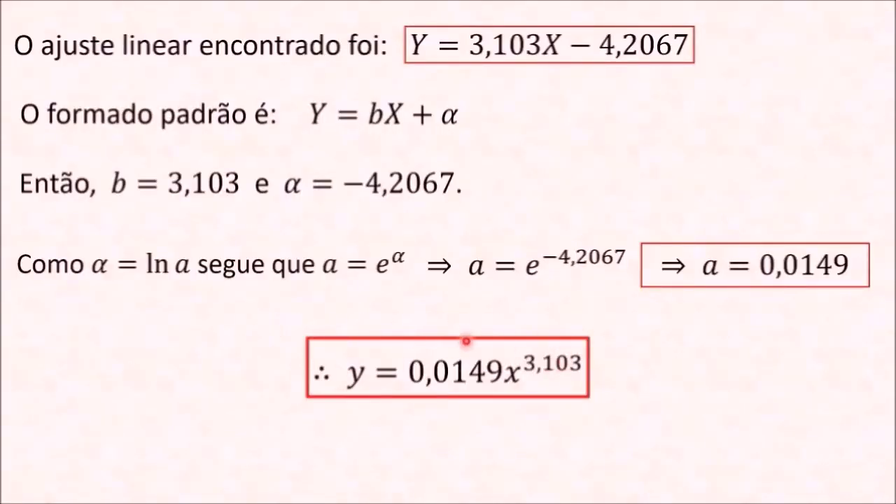
left_click(599, 409)
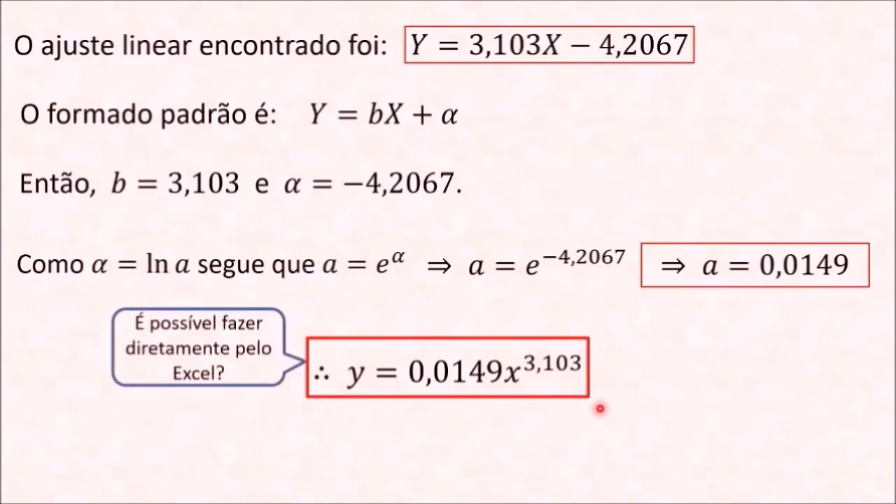
left_click(600, 408)
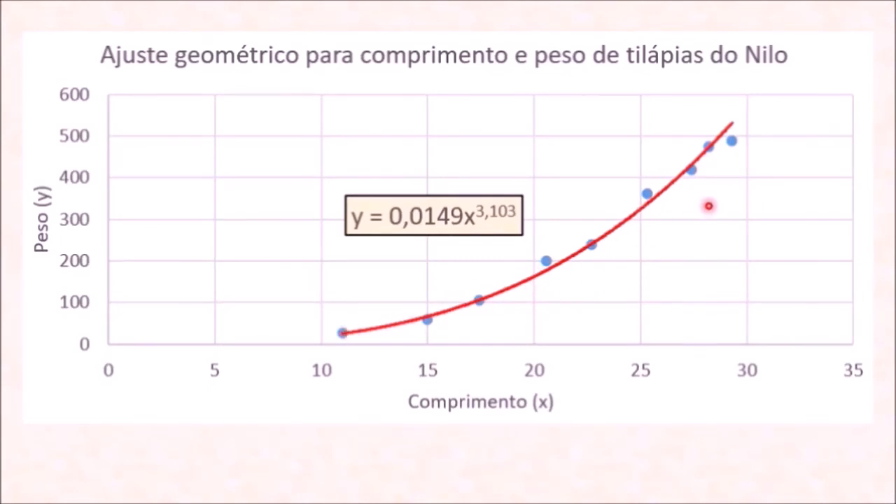
left_click(728, 157)
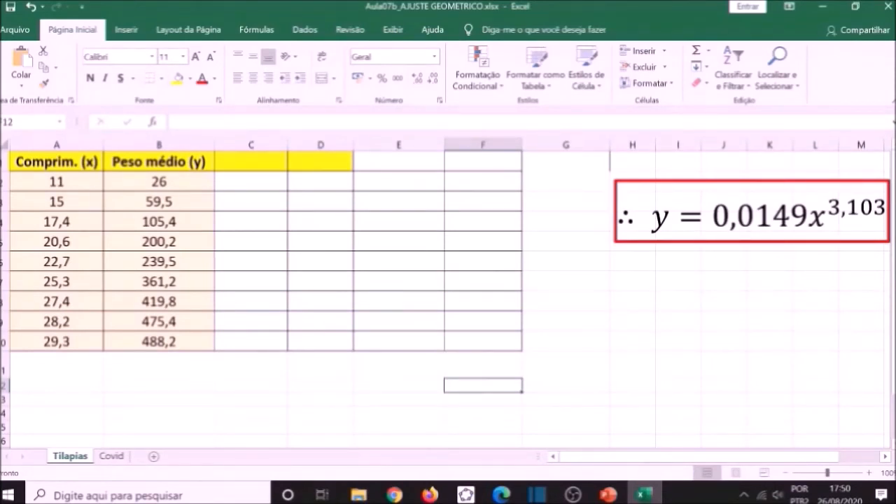
Head column C with "Modelo" in C1 and enter the model formula =0,0149*A2^(3,103) in C2.
left_click(251, 168)
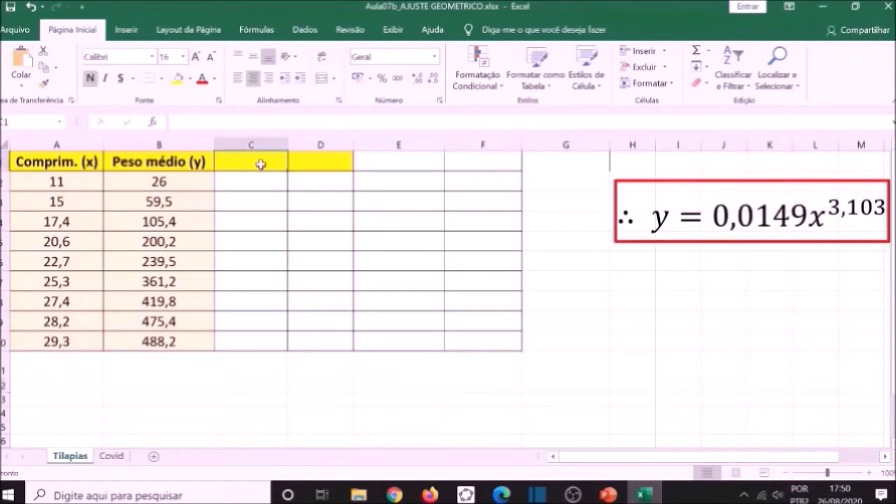
type("Modelo")
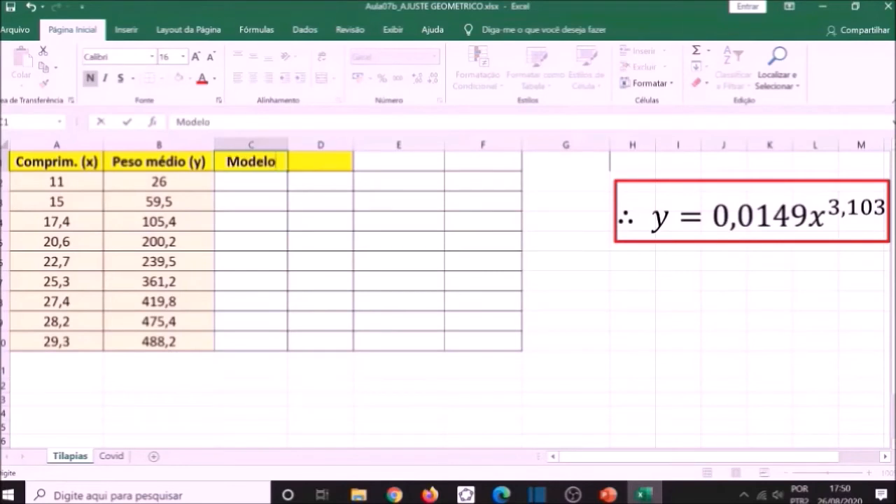
left_click(266, 182)
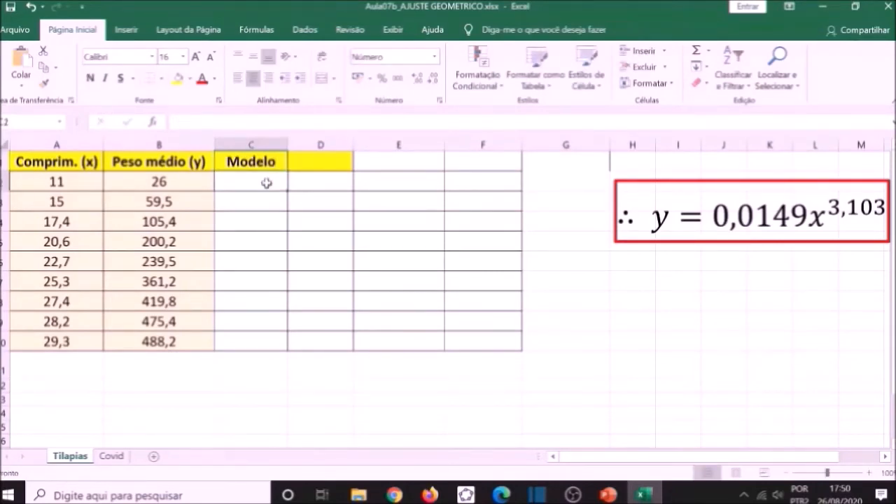
type("=0,0149*")
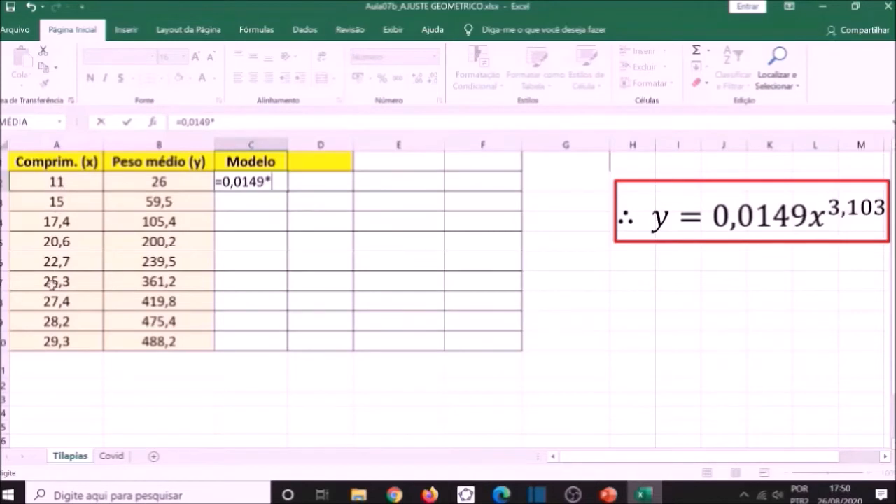
left_click(51, 181)
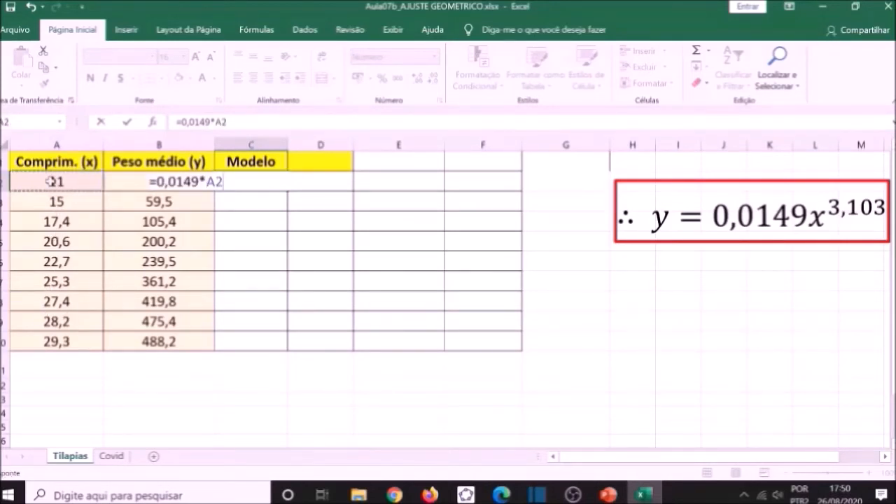
type("^(3")
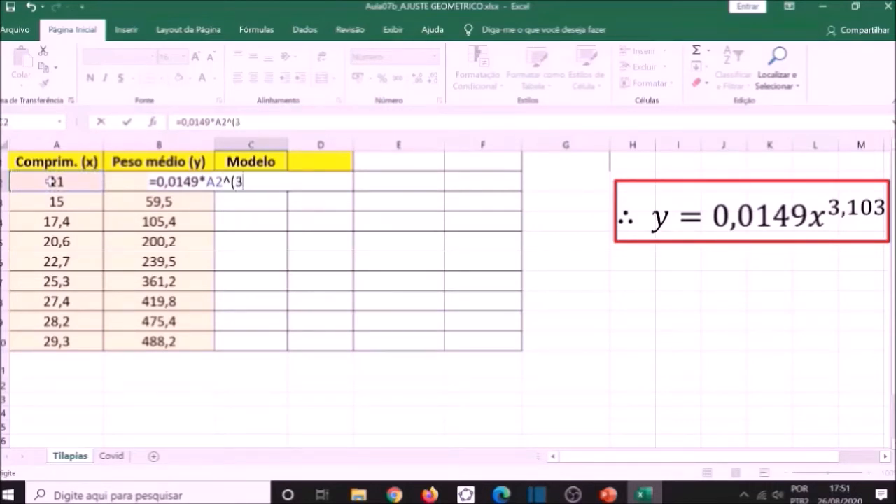
type(",103")
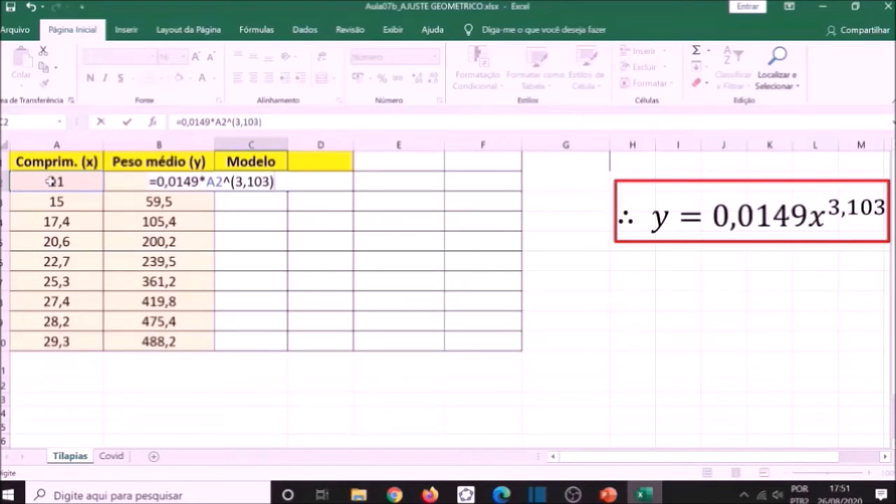
key("Return")
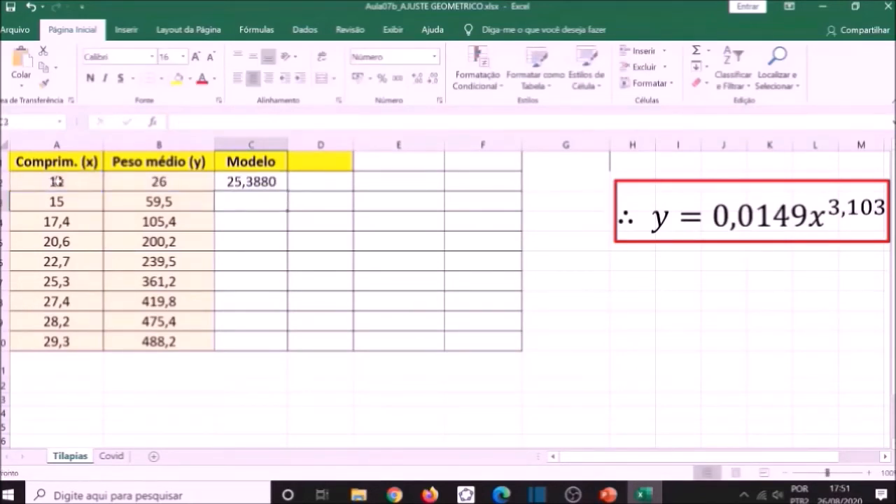
Reduce C2 to one decimal place and fill its model formula down to C10.
left_click(273, 182)
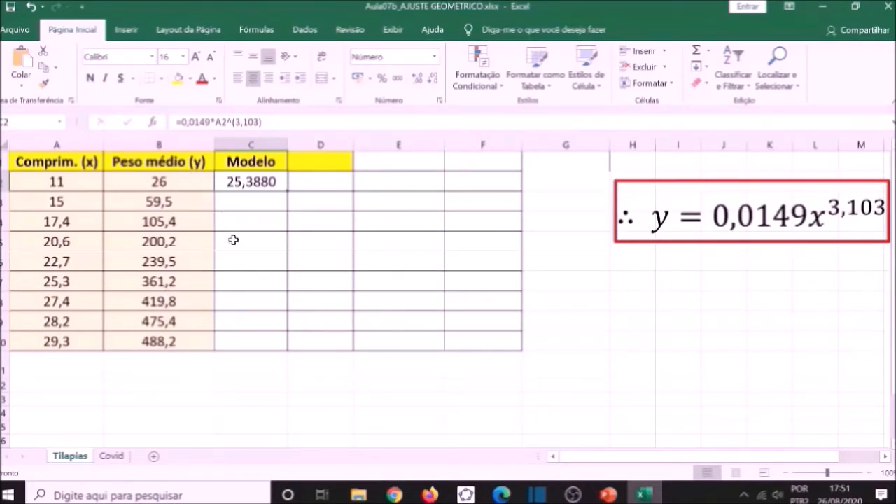
left_click(433, 78)
left_click(433, 79)
left_click(433, 78)
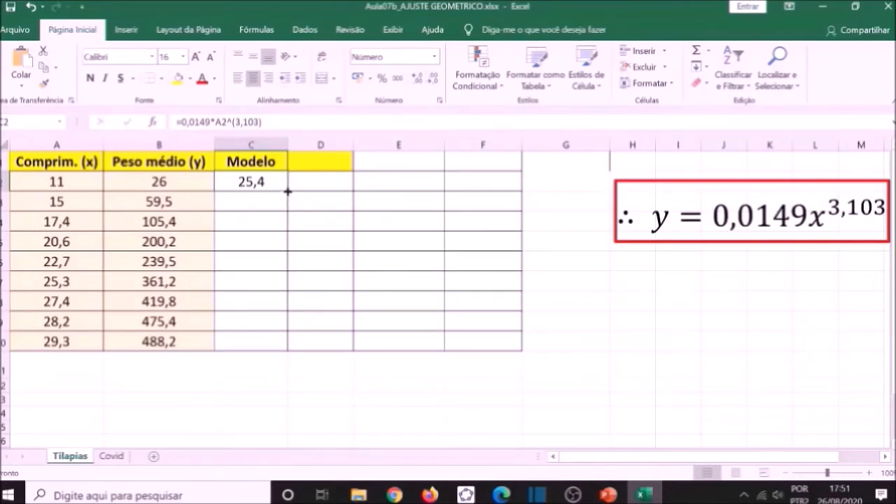
left_click_drag(287, 190, 290, 352)
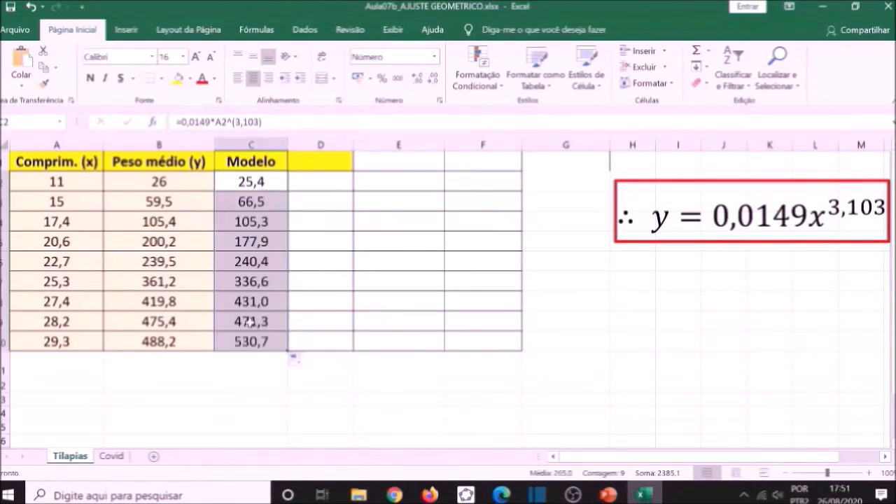
Enter the header "Erro abs" in cell D1.
left_click(326, 162)
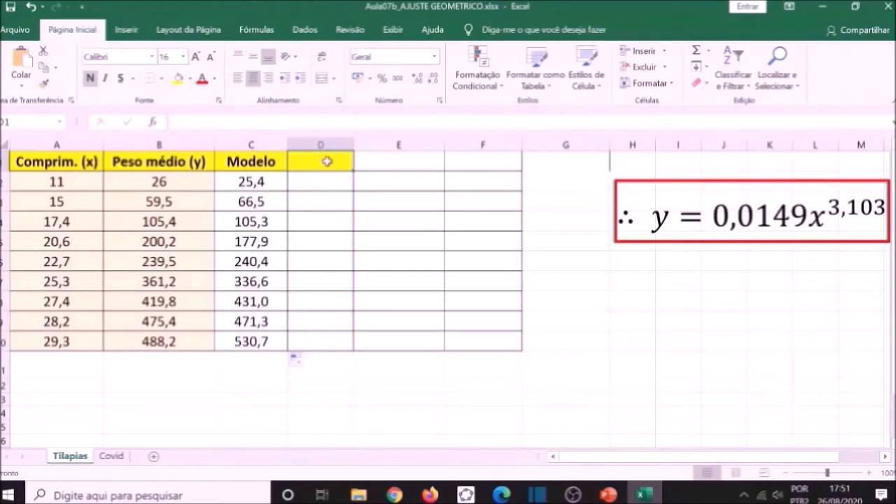
type("A")
key("BackSpace")
type("Erro")
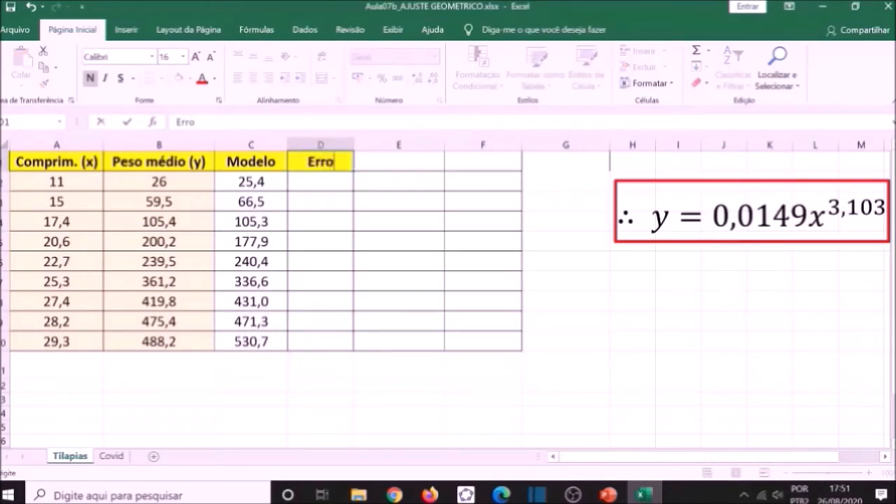
type(" abs")
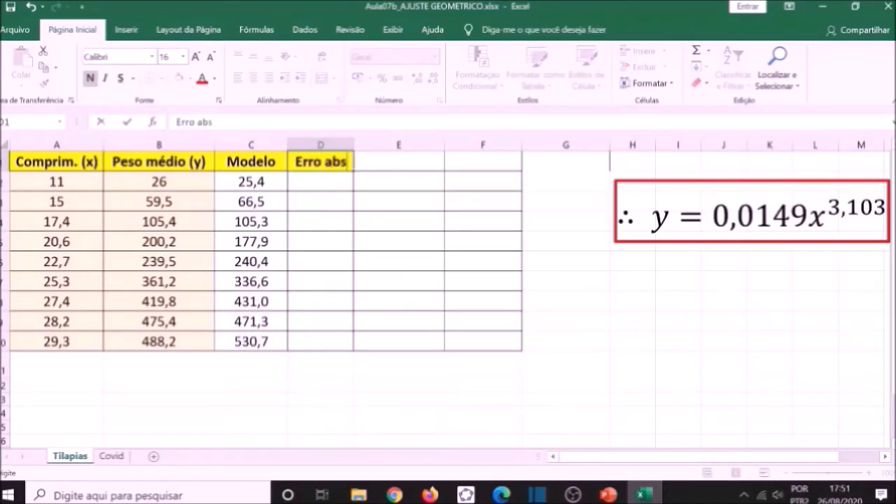
key("Return")
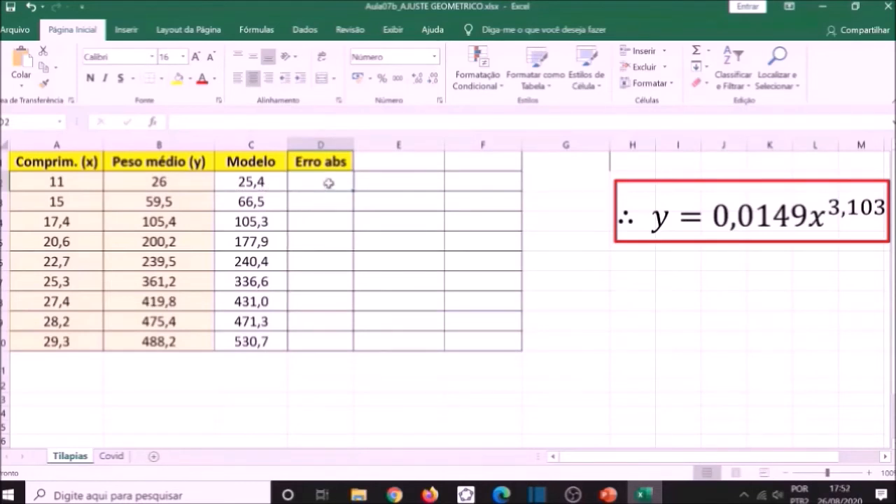
Calculate the absolute error in D2 with =ABS(C2-B2) and fill the formula down to D10.
type("=")
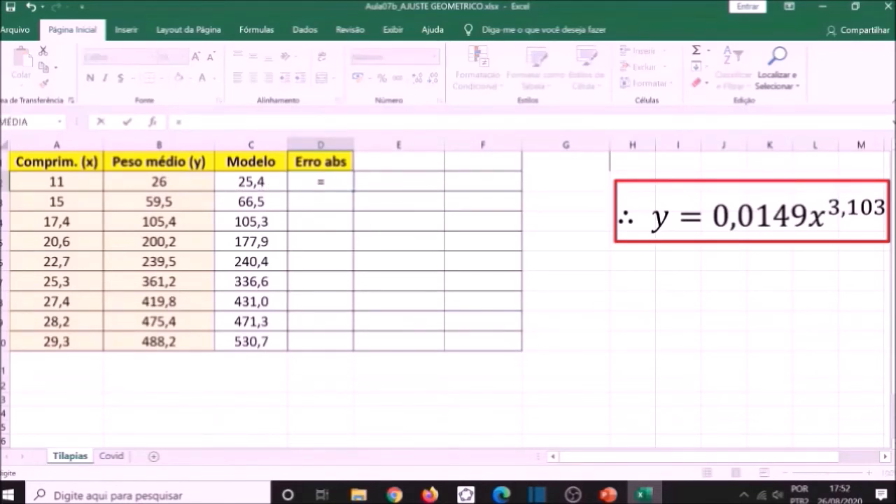
type("abs(")
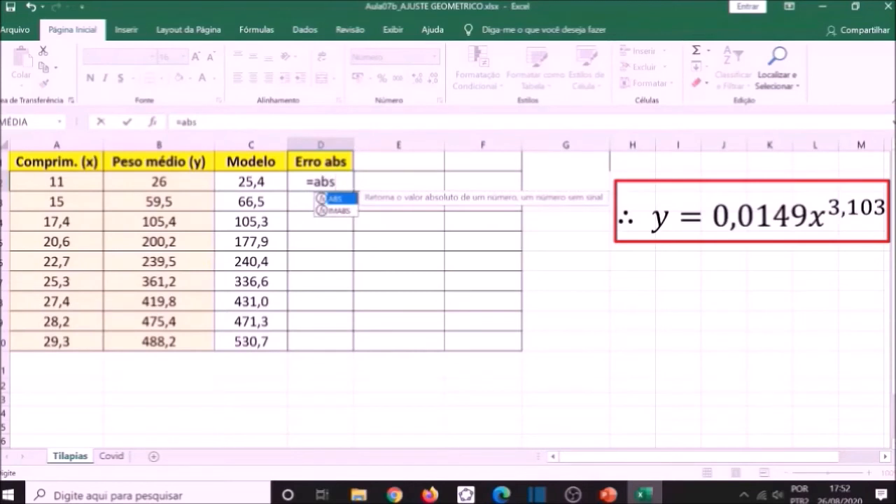
left_click(261, 182)
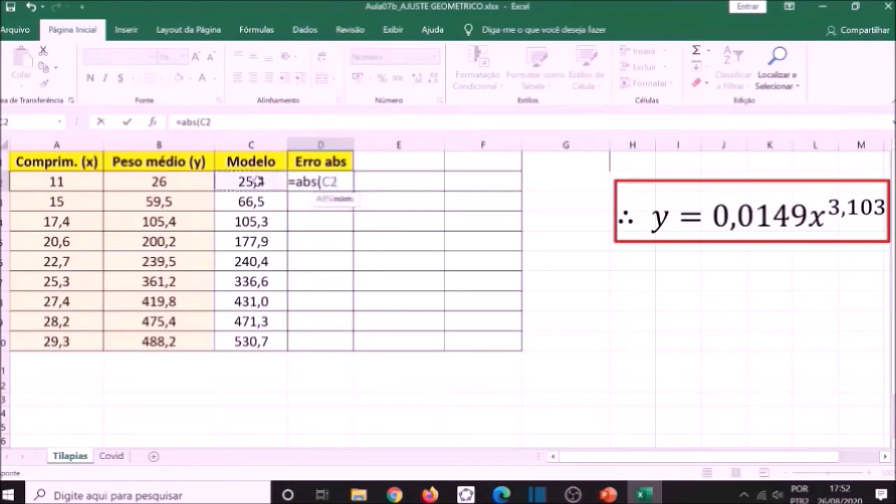
type("-")
left_click(168, 182)
type(")")
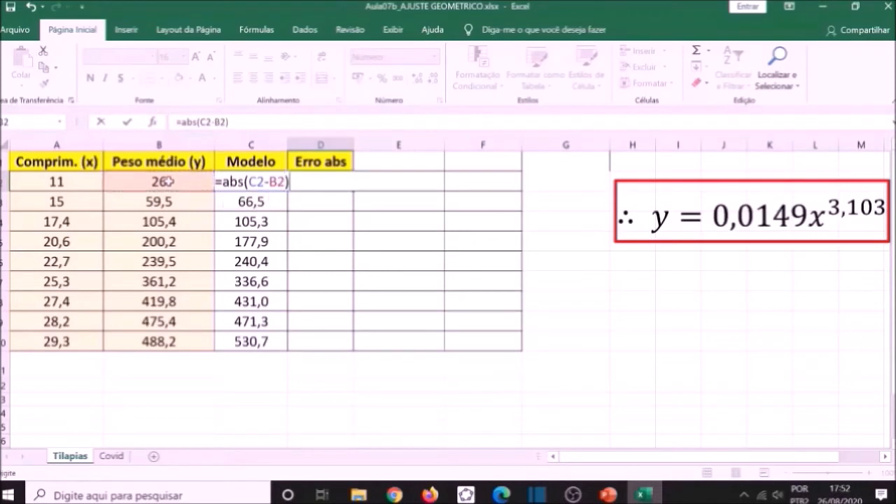
key("Return")
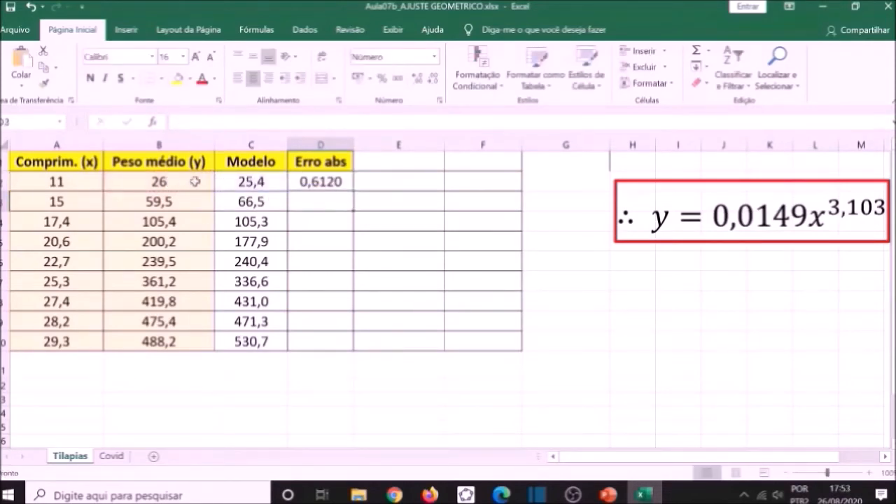
left_click(326, 181)
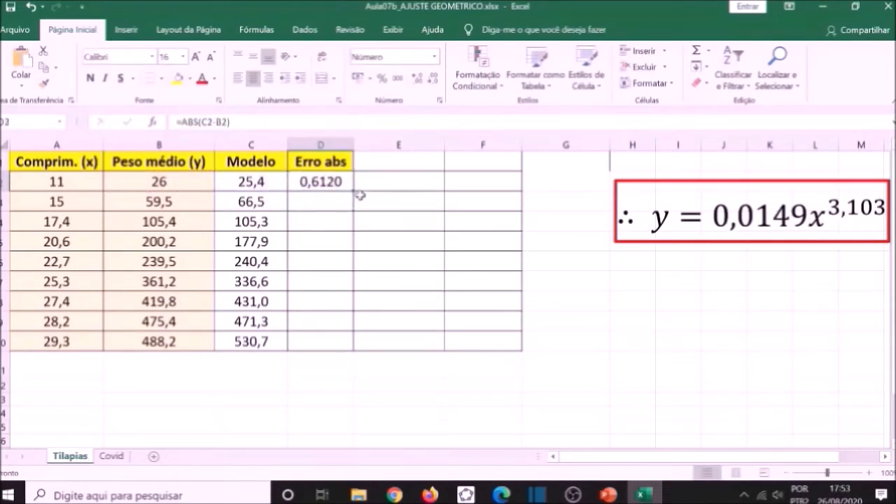
left_click_drag(353, 190, 353, 346)
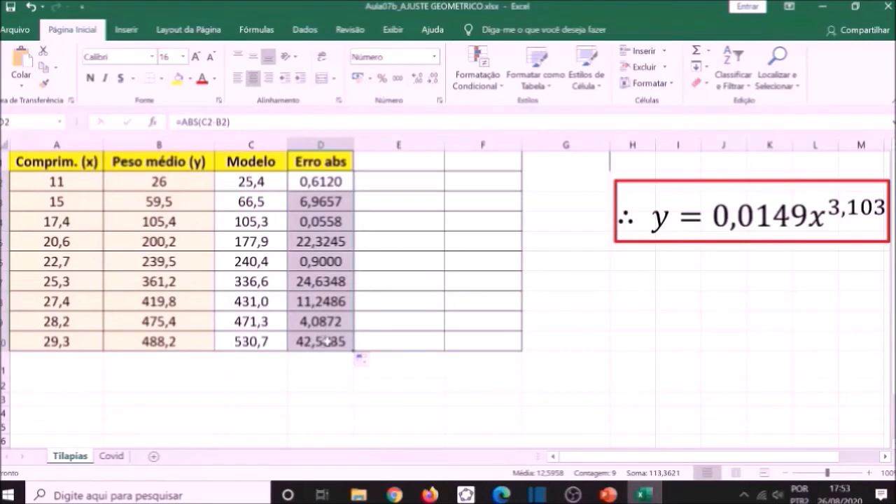
Enter the header "%E" in cell E1.
left_click(388, 161)
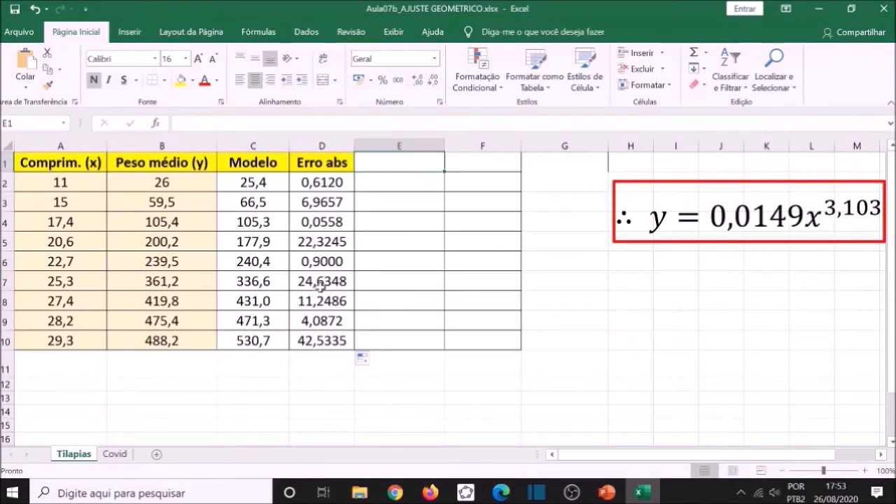
type("%E")
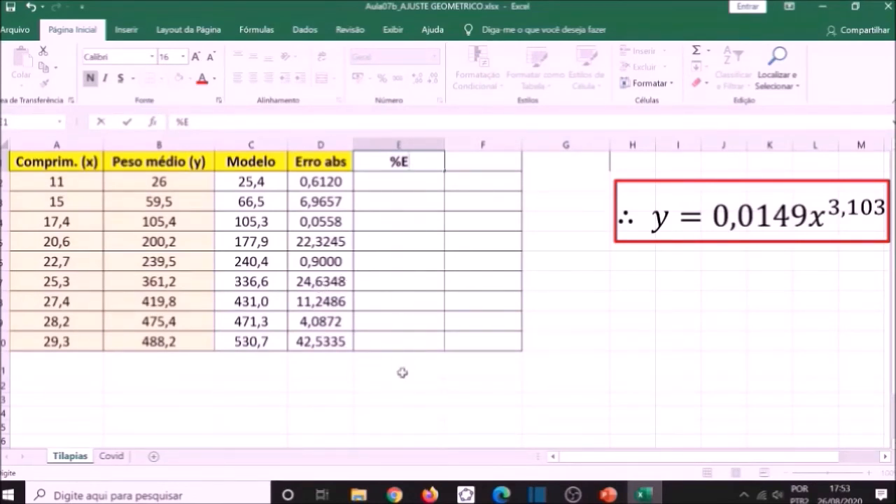
key("Return")
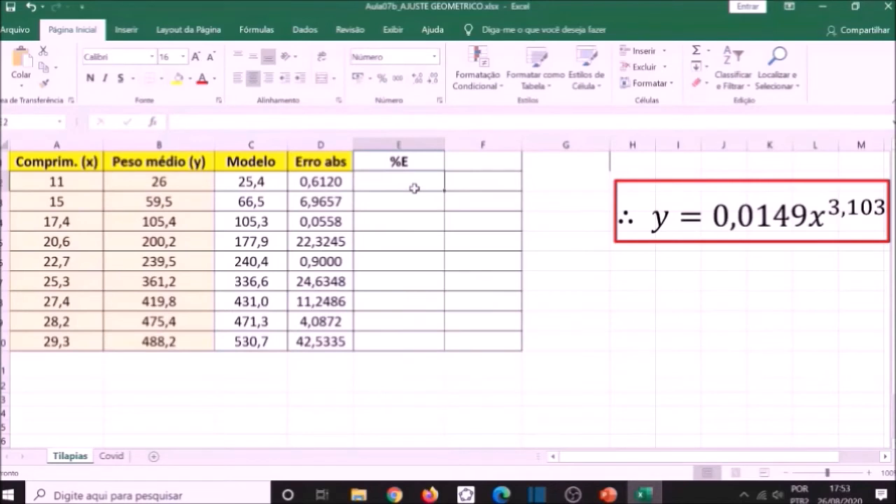
Calculate the relative error in E2 by dividing the absolute error by the measured weight with =D2/B2.
type("=")
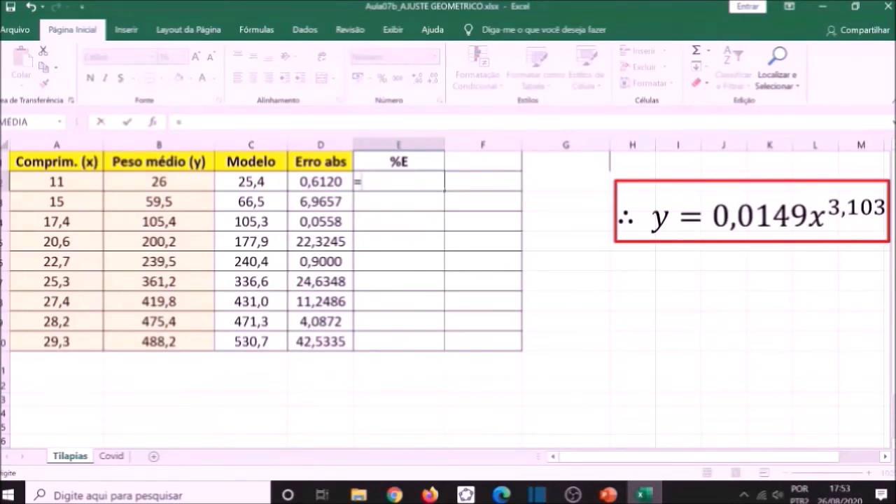
left_click(329, 181)
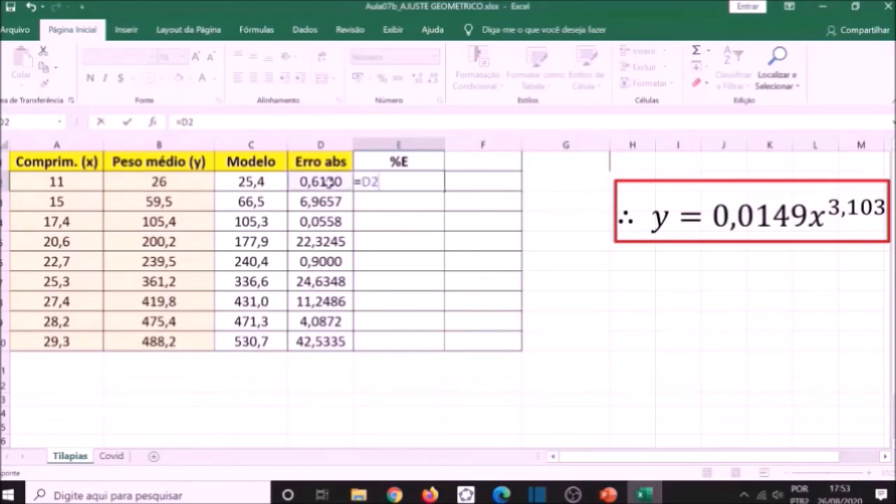
type("/")
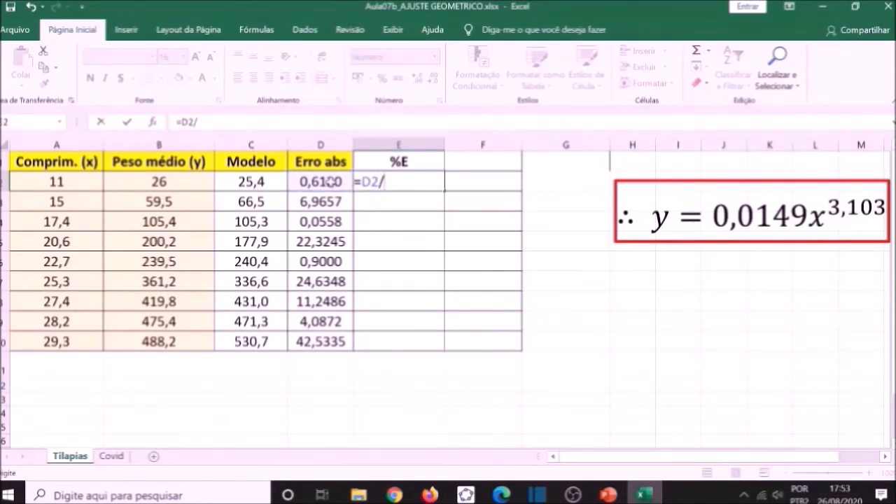
left_click(174, 181)
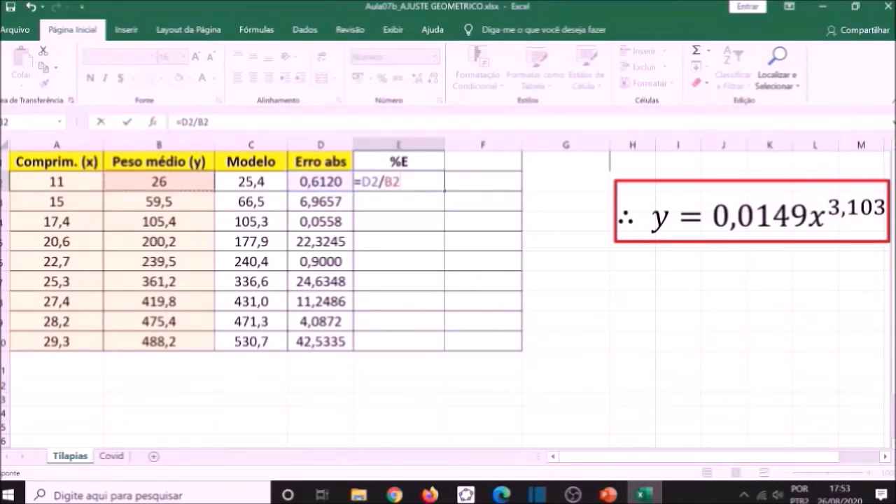
key("Return")
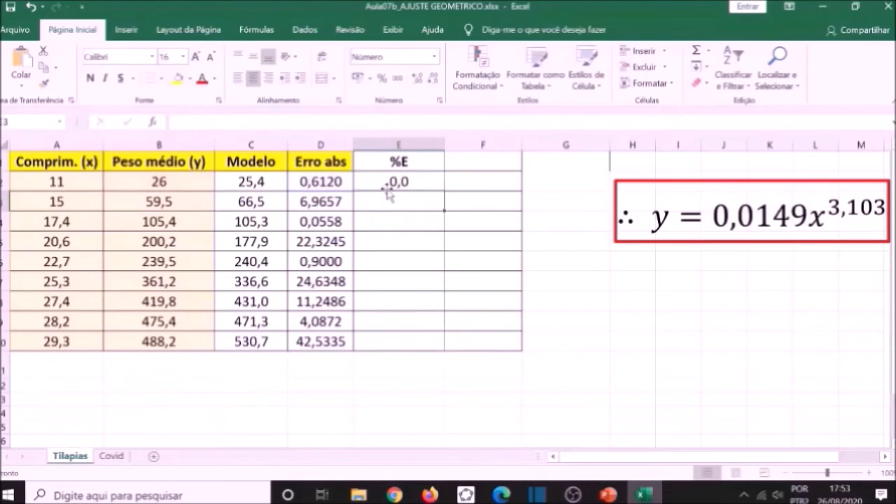
Format E2 as a percentage with one decimal place and fill its formula down to E10.
left_click(389, 182)
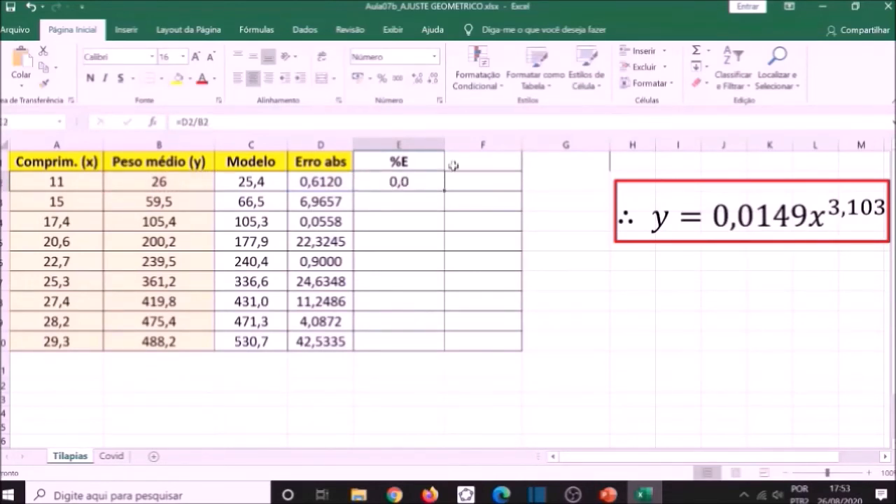
left_click(418, 79)
left_click(417, 79)
left_click(418, 79)
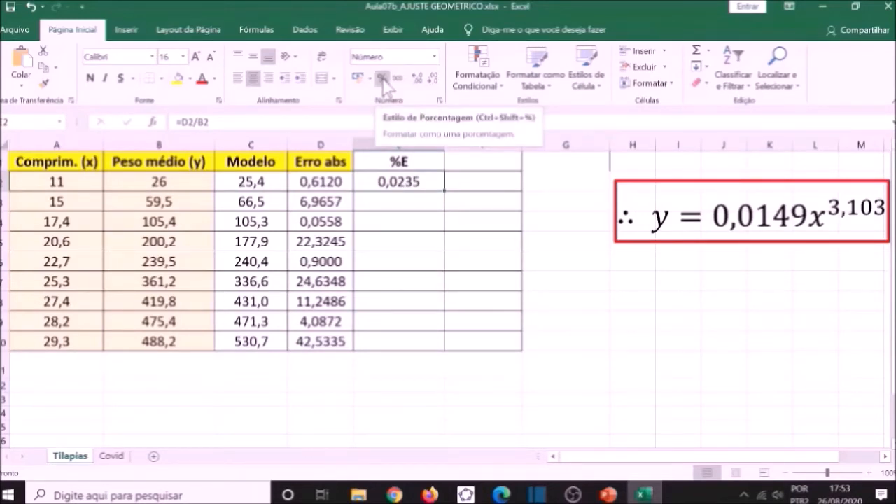
left_click(383, 79)
left_click(418, 79)
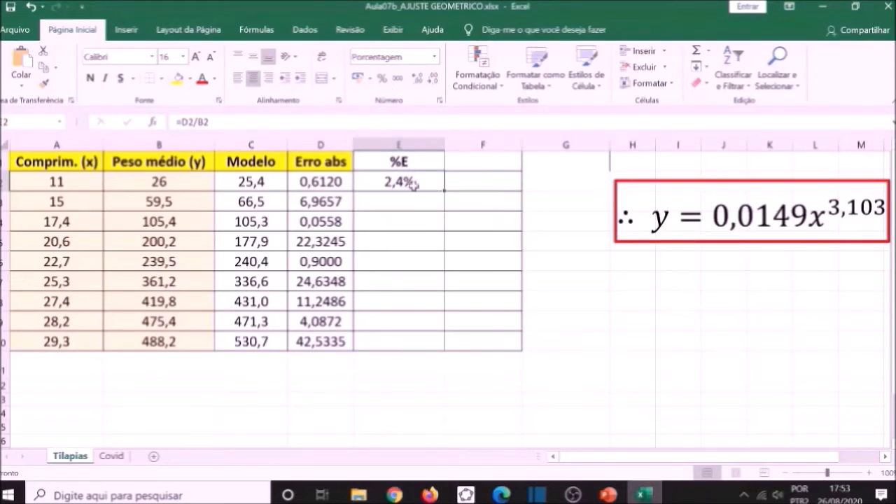
left_click_drag(443, 192, 440, 346)
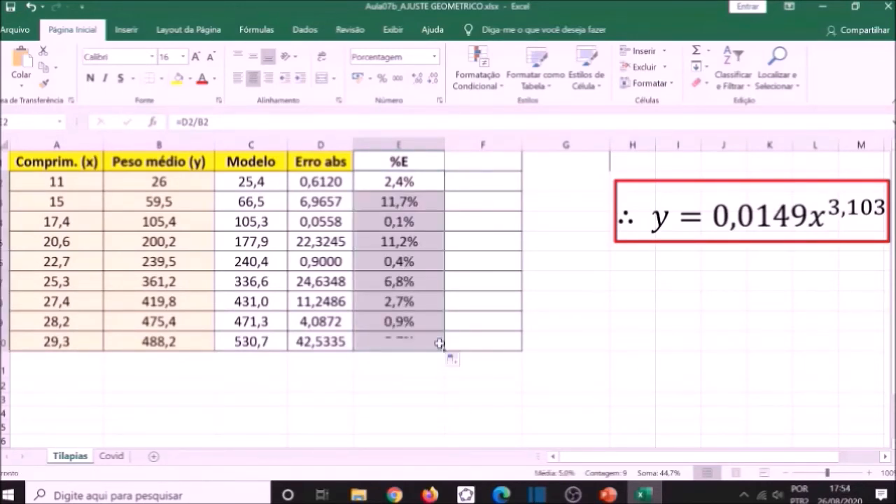
Enter the label "E Médio" in D11 and set the font size of D11:E11 to 16.
left_click(325, 369)
type("E Médio")
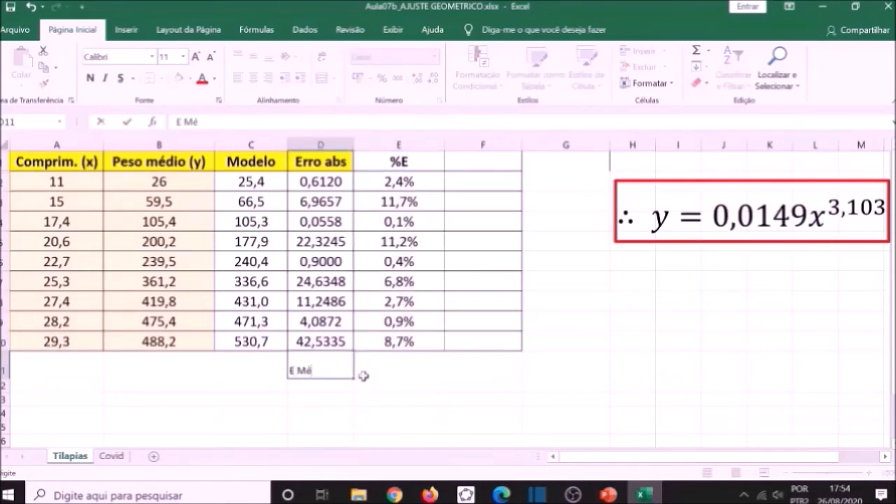
left_click(336, 399)
left_click_drag(322, 369, 404, 365)
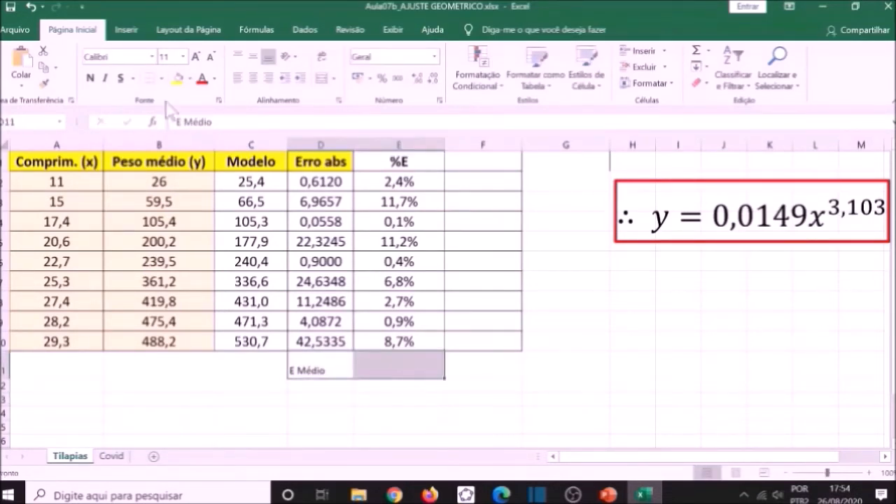
left_click(183, 56)
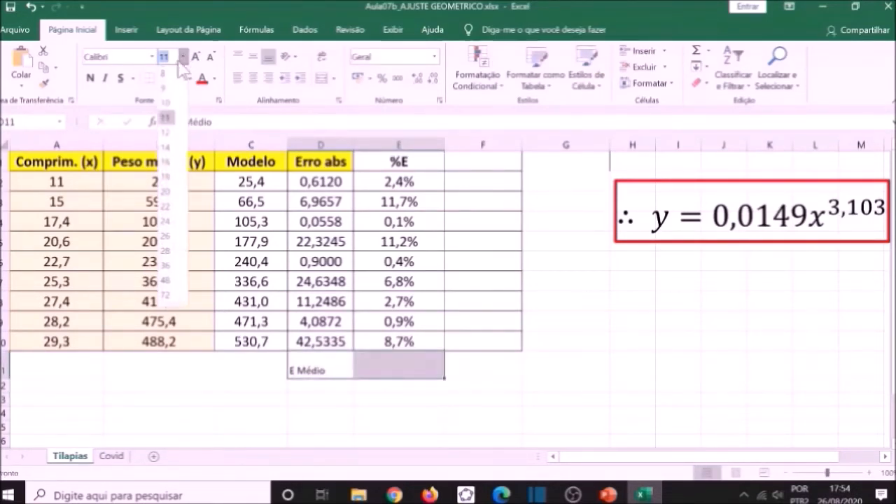
left_click(175, 162)
Calculate the mean percentage error in E11 with the statistical function MÉDIA over E2:E10.
left_click(392, 365)
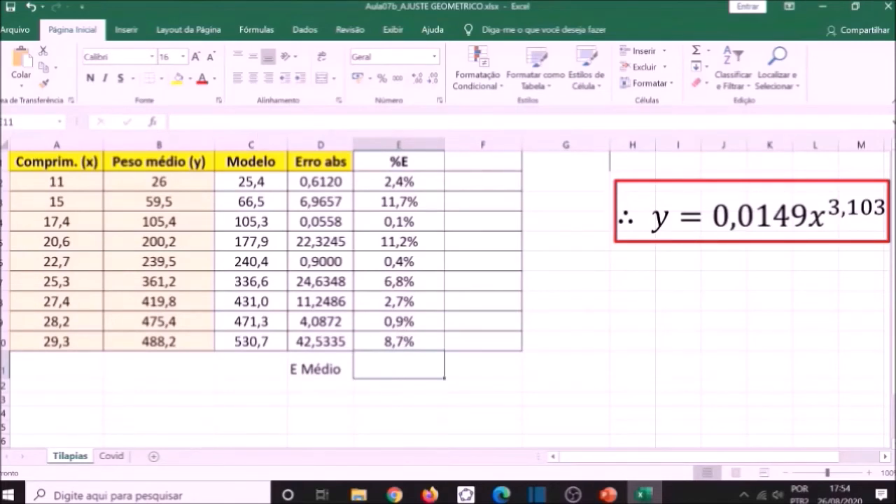
left_click(256, 30)
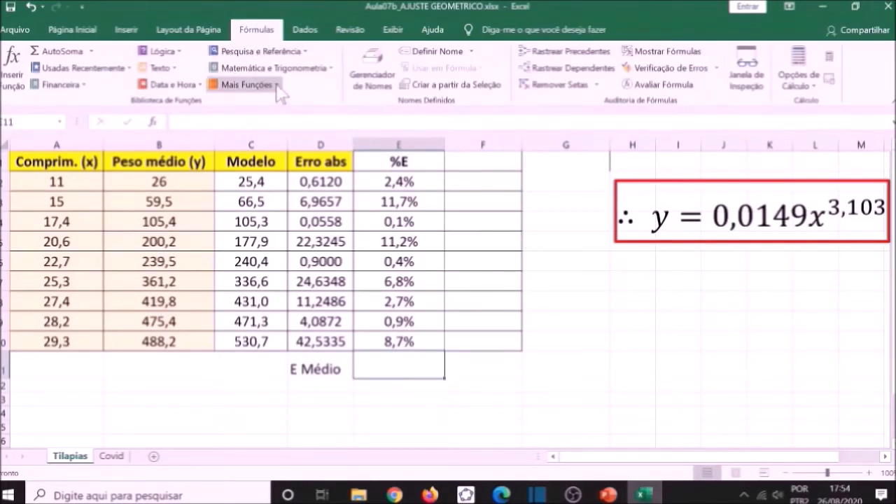
left_click(277, 85)
mouse_move(283, 104)
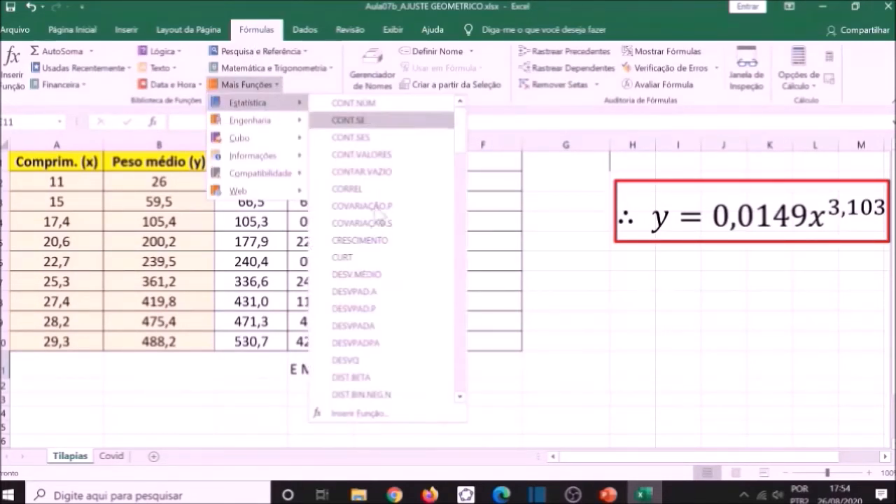
scroll(378, 229, "down", 12)
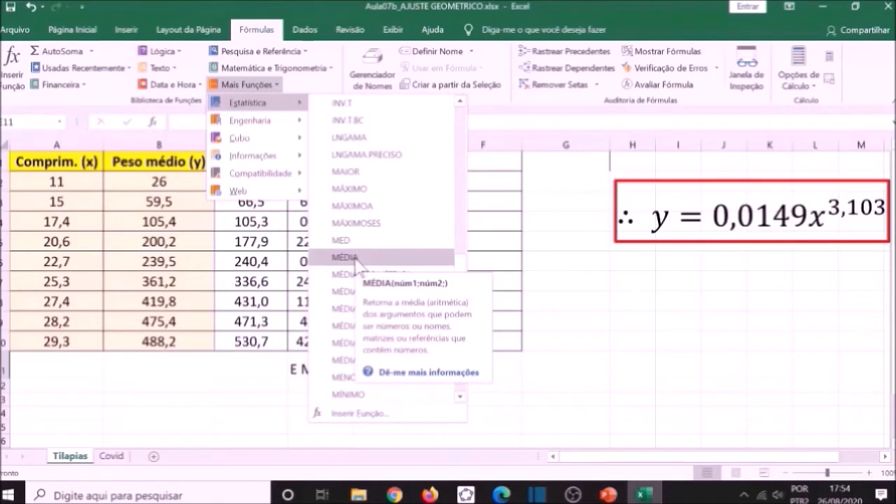
left_click(354, 258)
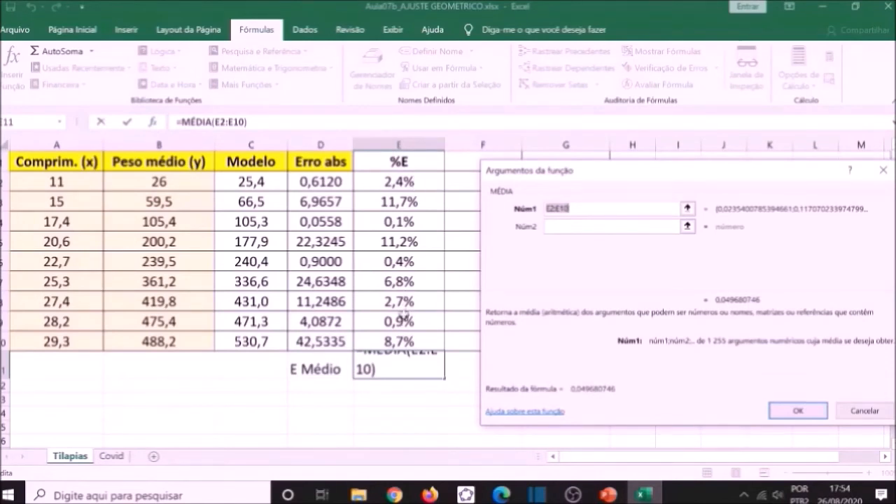
left_click_drag(393, 180, 394, 339)
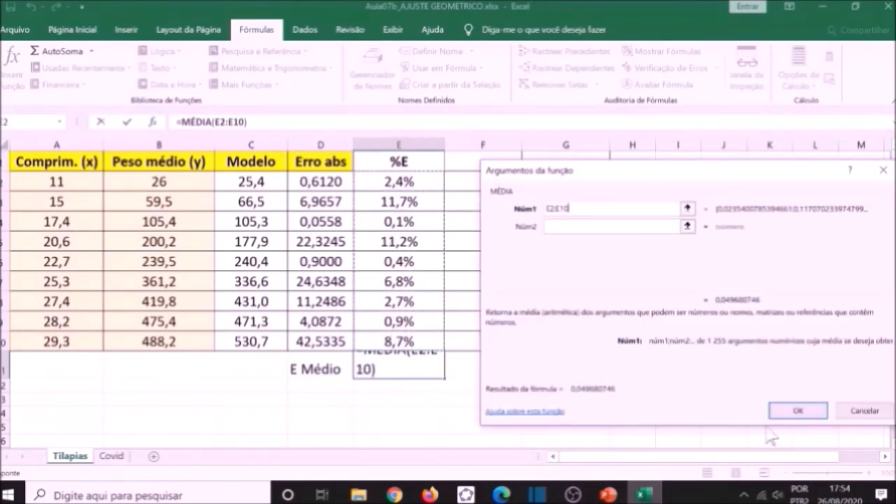
left_click(798, 412)
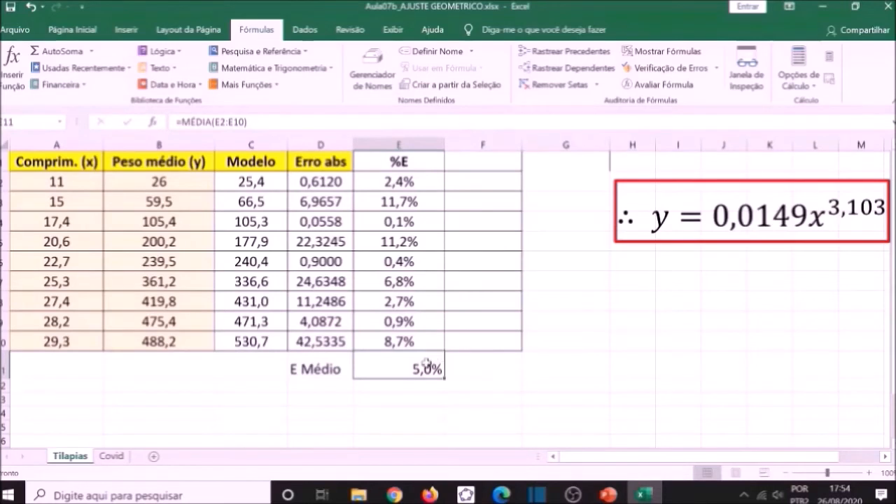
Format the mean error in E11 with two decimal places, yellow fill and centred alignment.
left_click(83, 31)
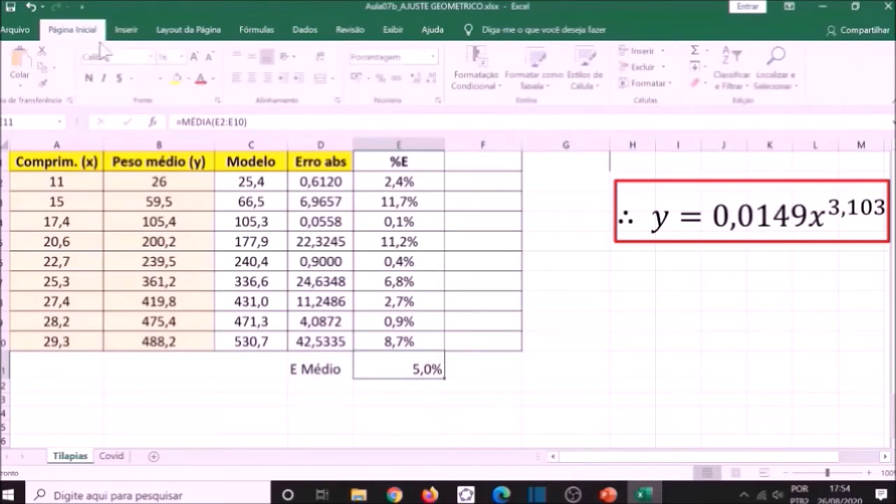
left_click(417, 80)
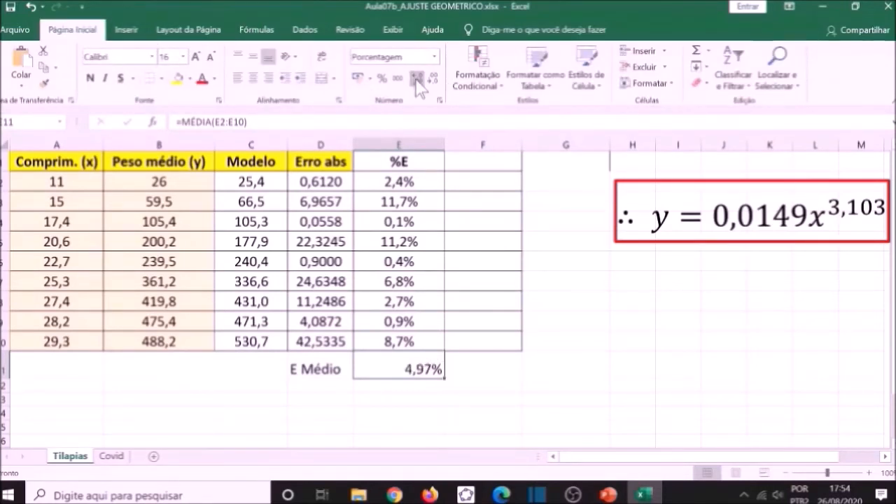
left_click(178, 79)
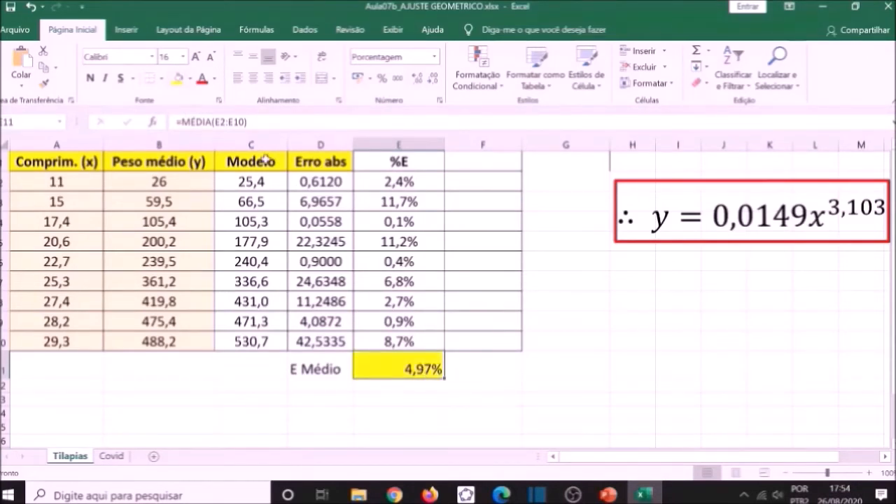
left_click(253, 77)
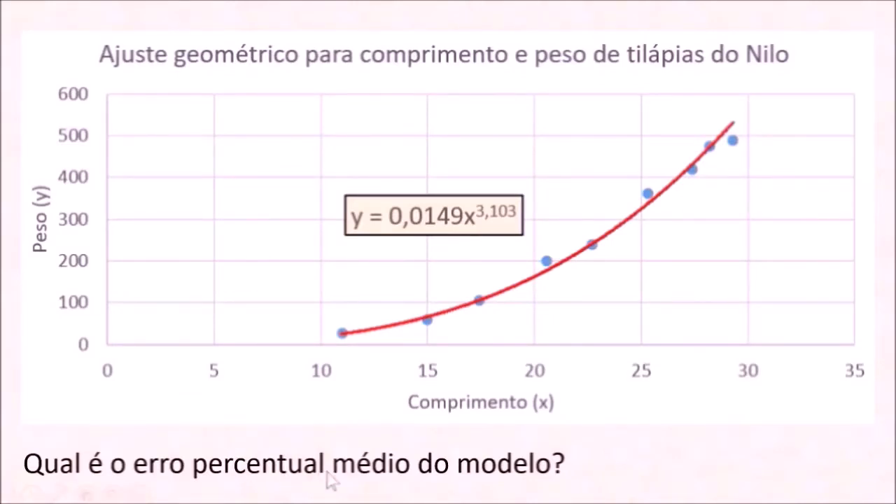
left_click(522, 474)
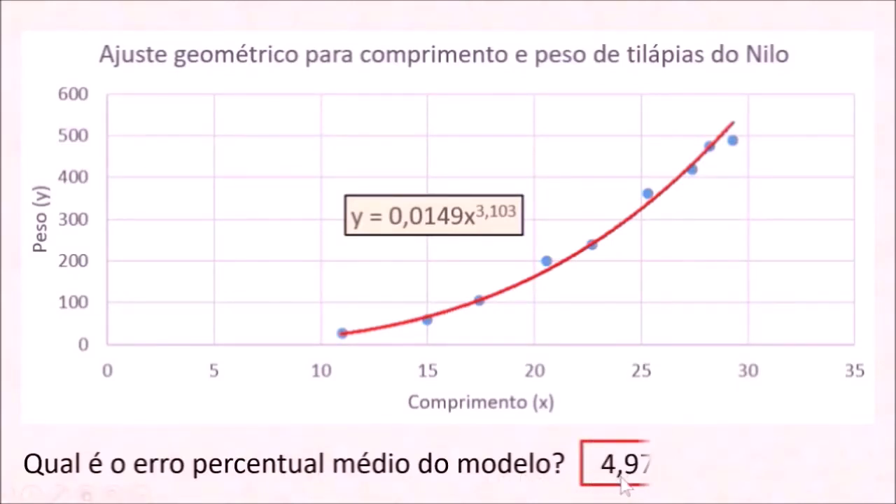